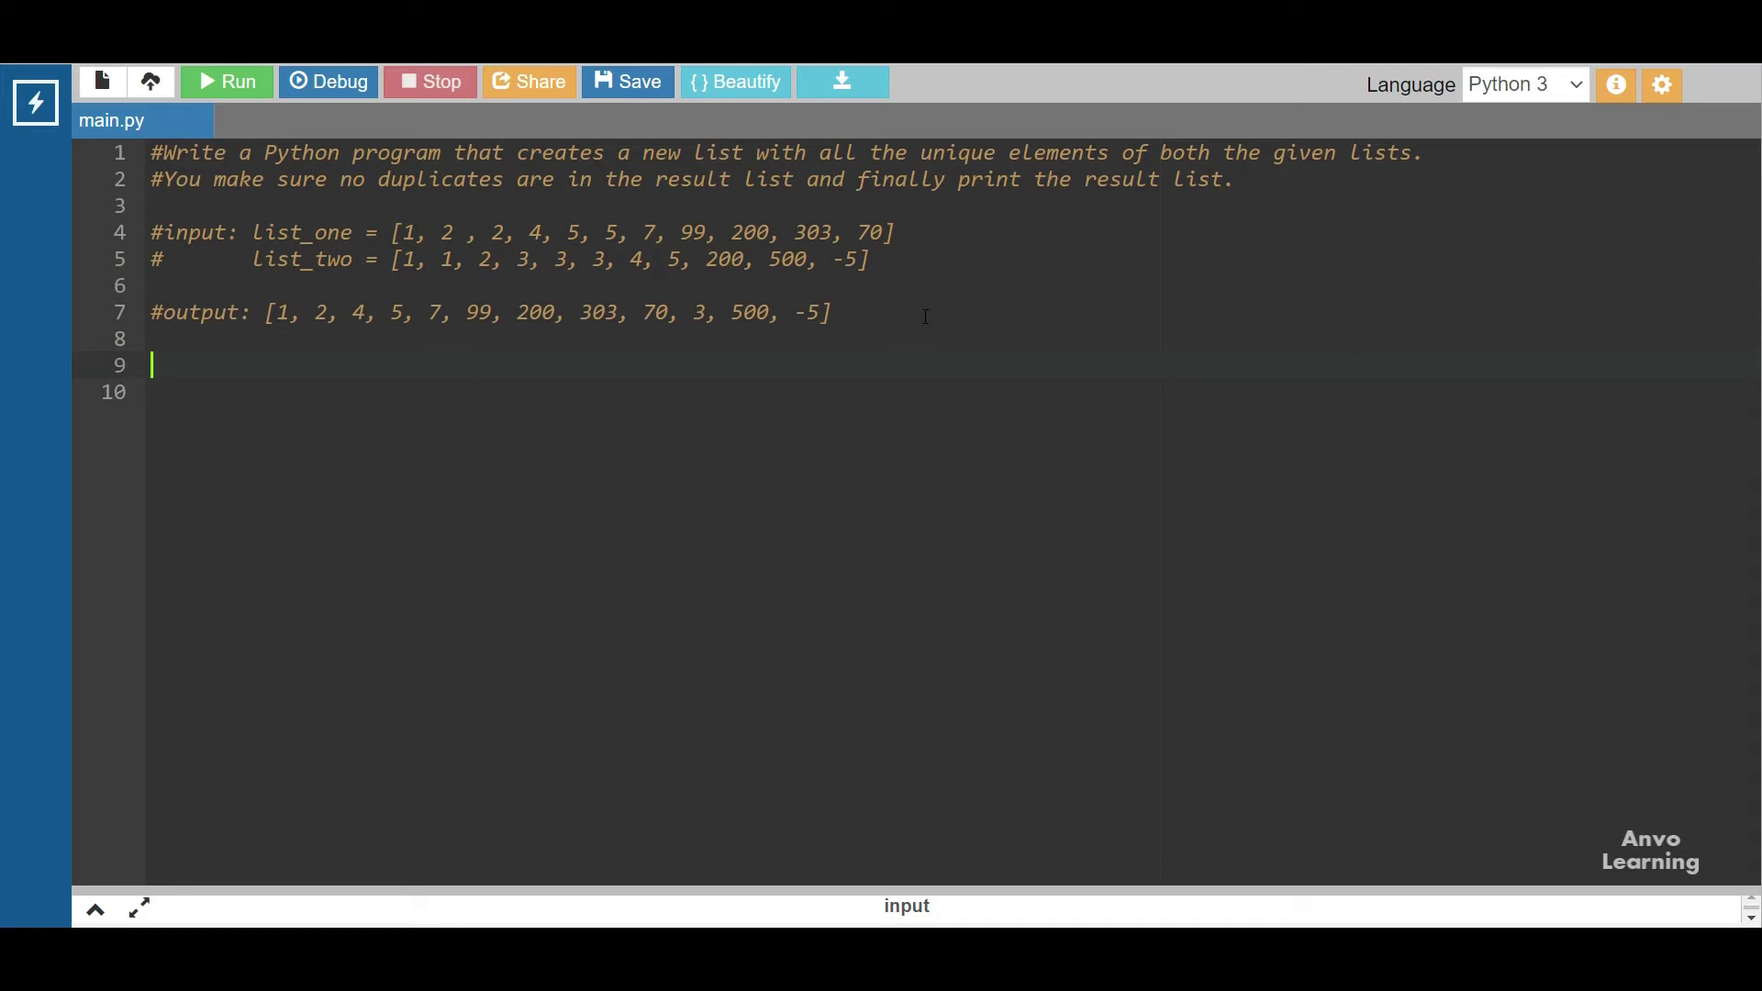
# Replace the commented sample lists with list_one, list_two, list_three and an empty unique_list
pyautogui.moveTo(255, 232); pyautogui.dragTo(873, 258)
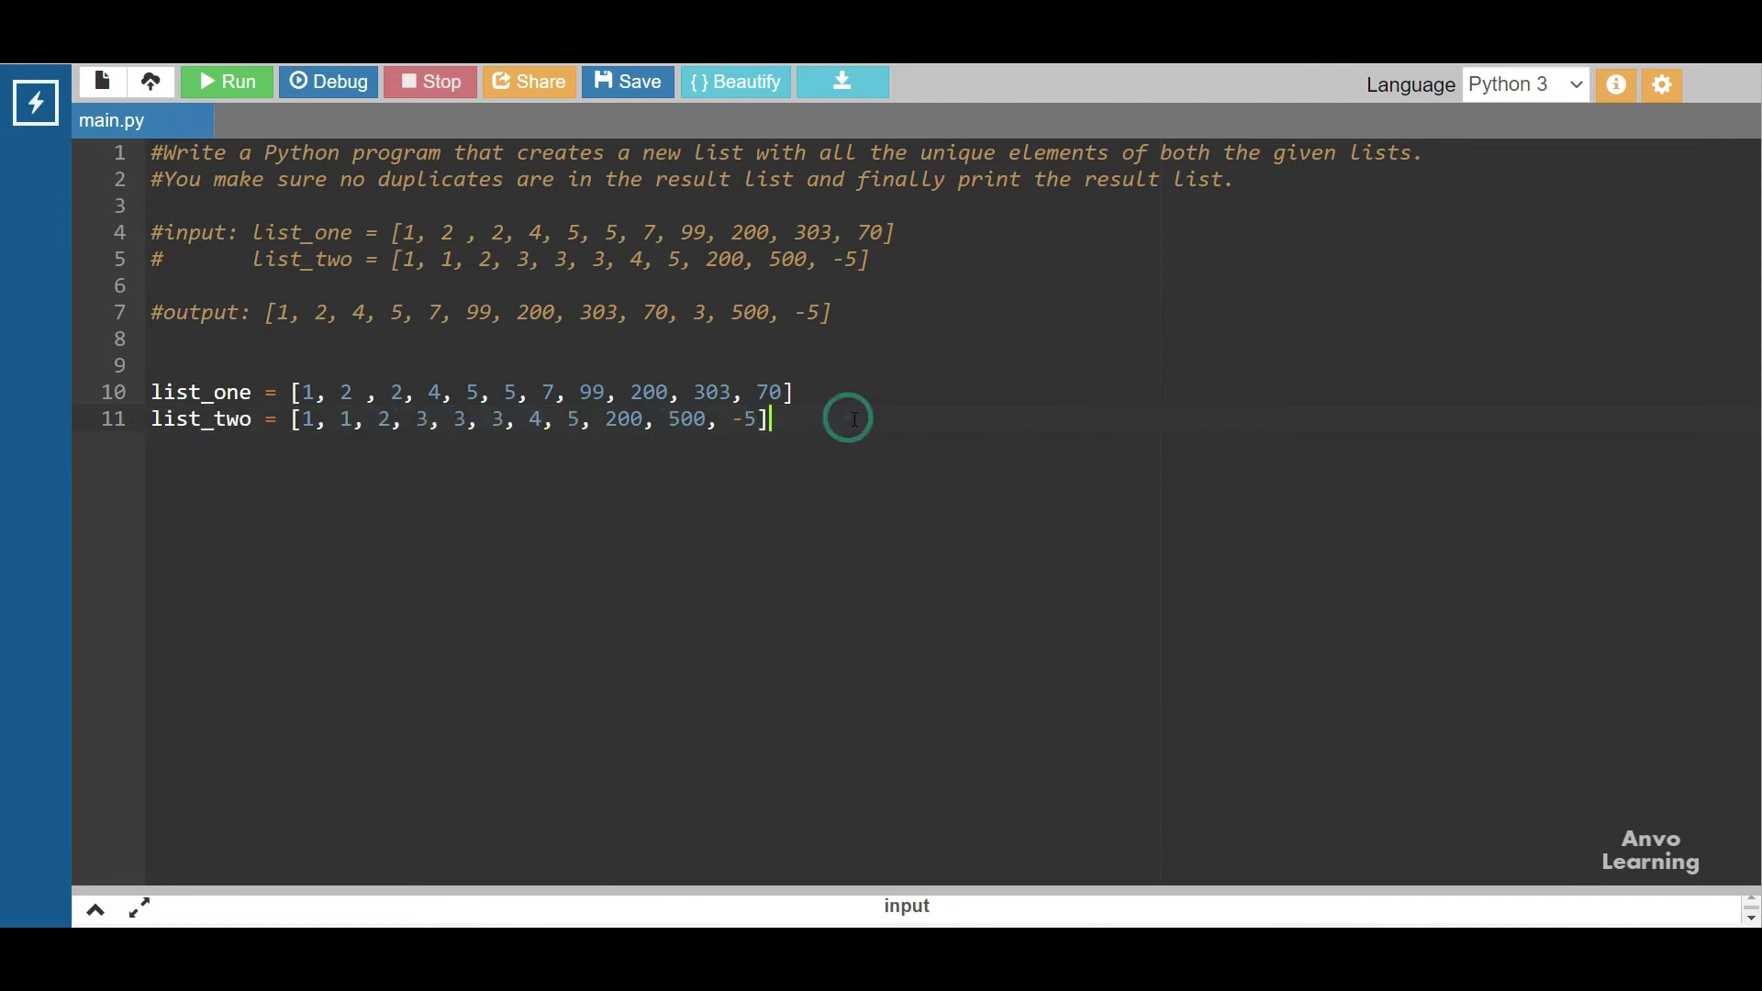
pyautogui.write('un')
pyautogui.press('BackSpace')
pyautogui.press('BackSpace')
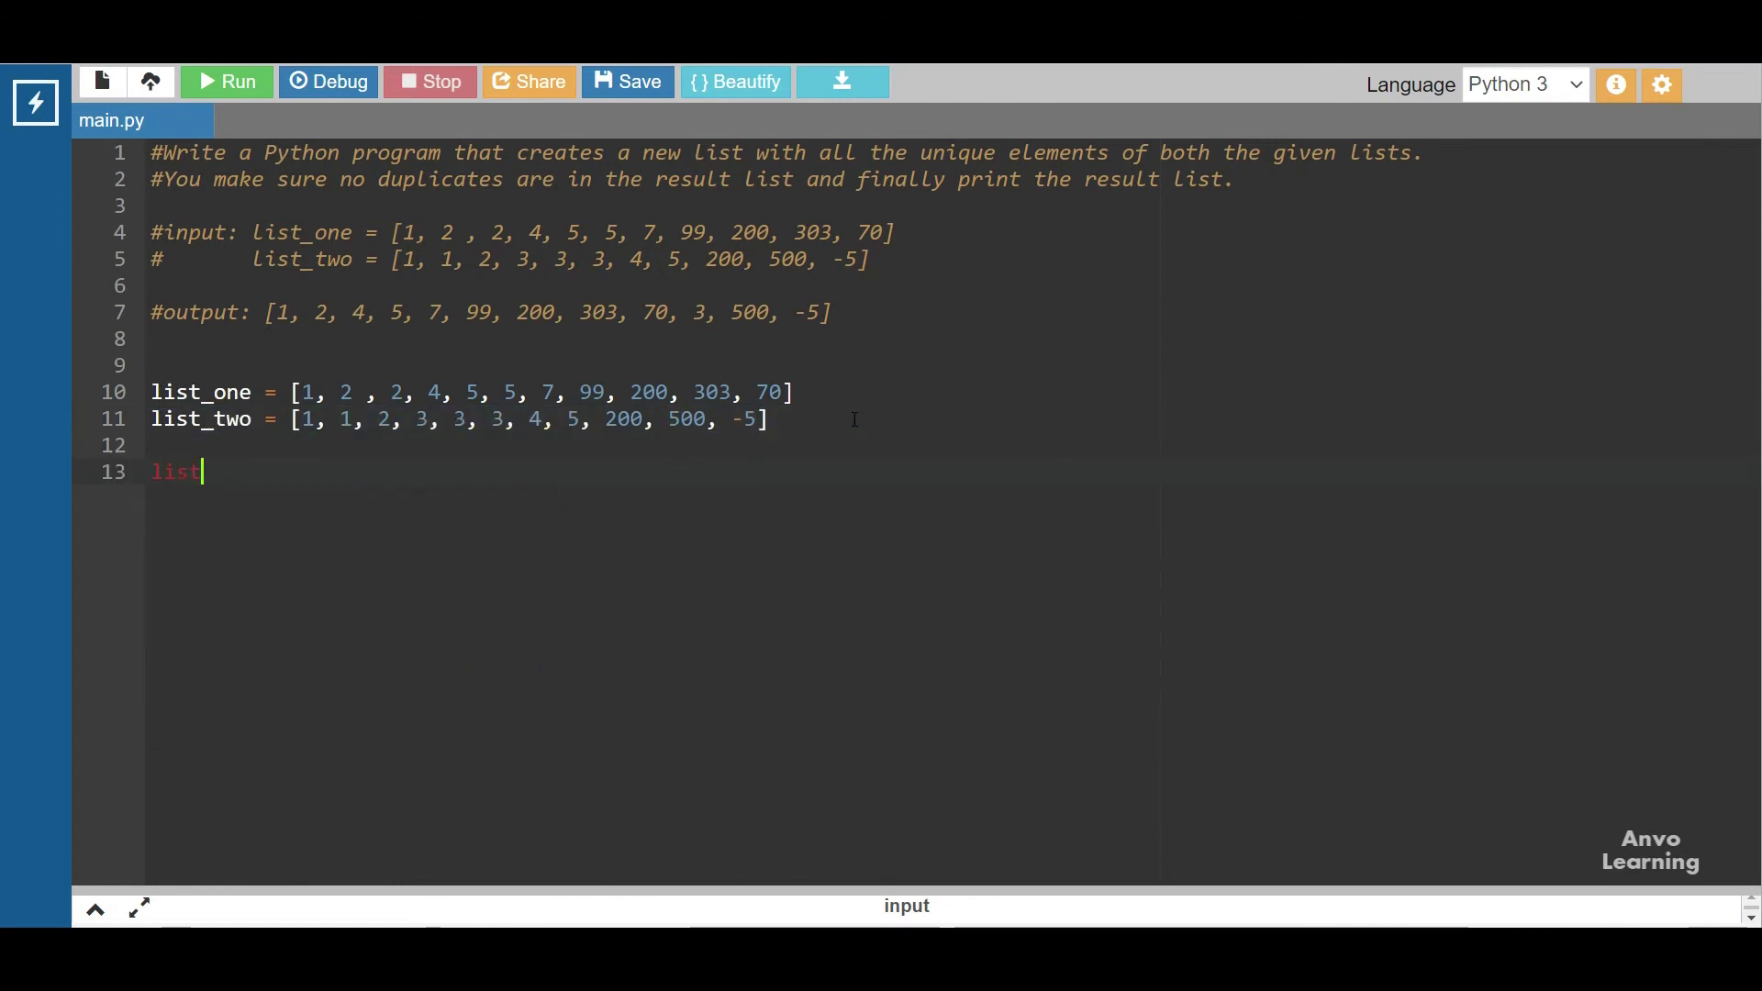
pyautogui.write('list_three=list_one+list_two')
pyautogui.press('Return')
pyautogui.press('Return')
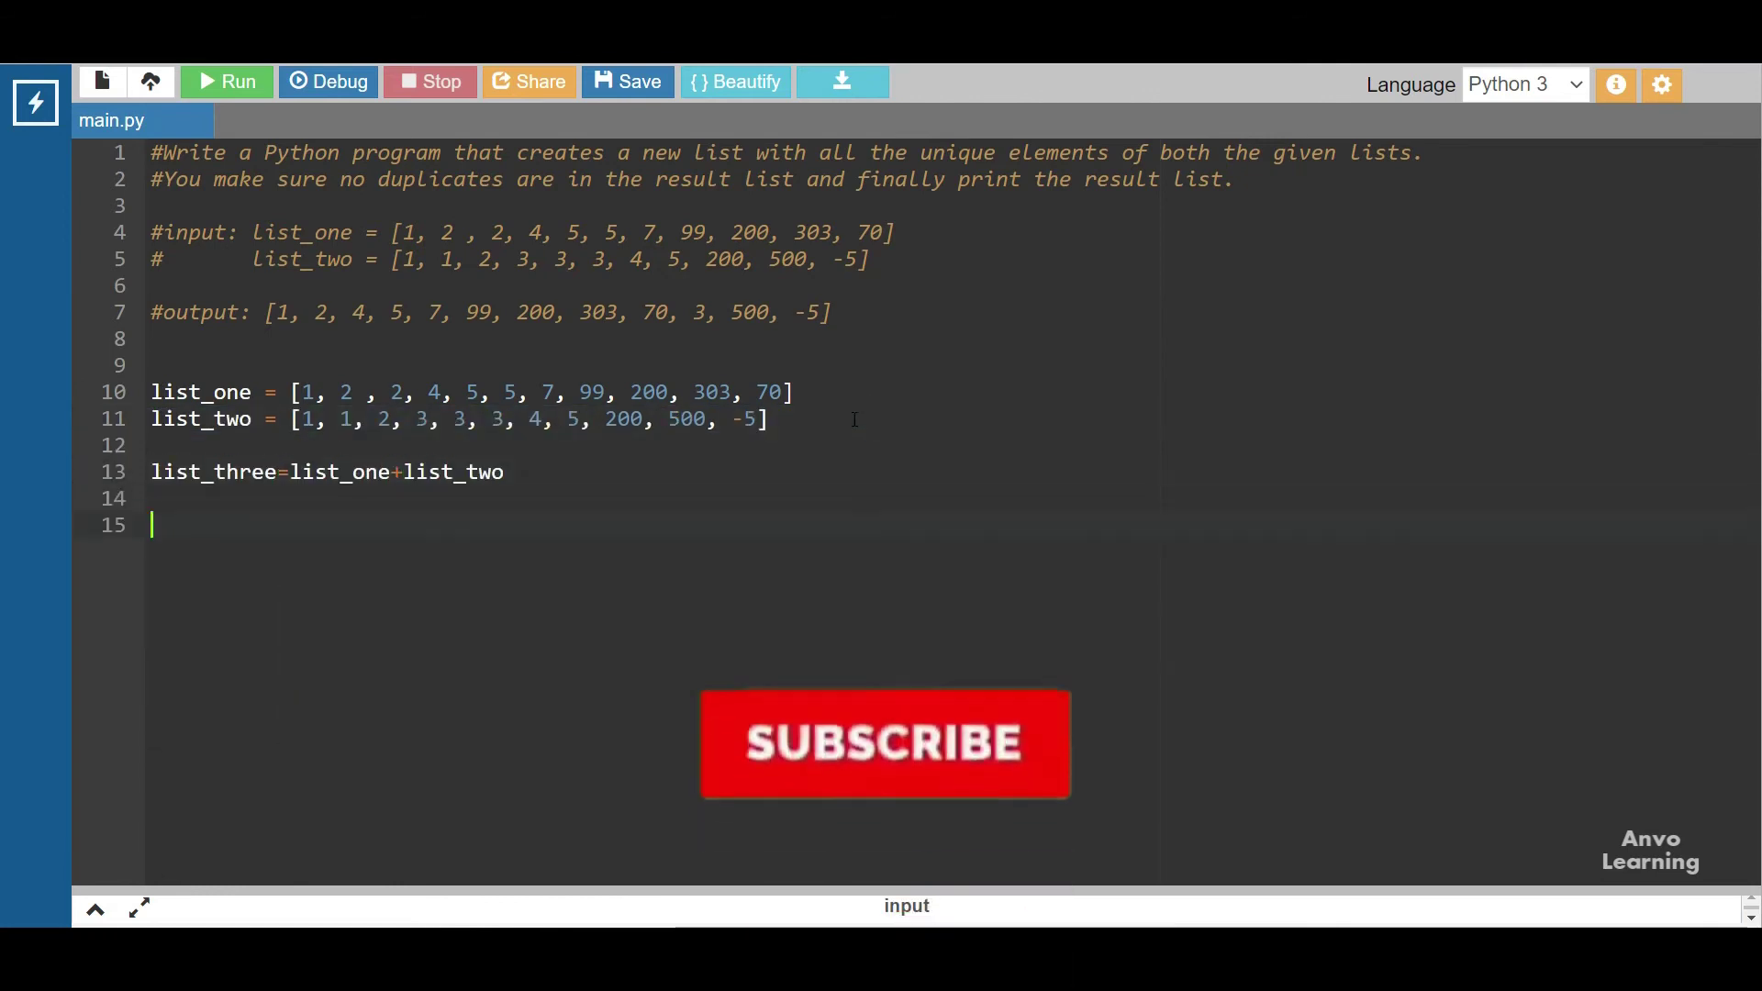
pyautogui.write('unique_list = []')
pyautogui.press('Return')
pyautogui.press('Return')
pyautogui.write('f')
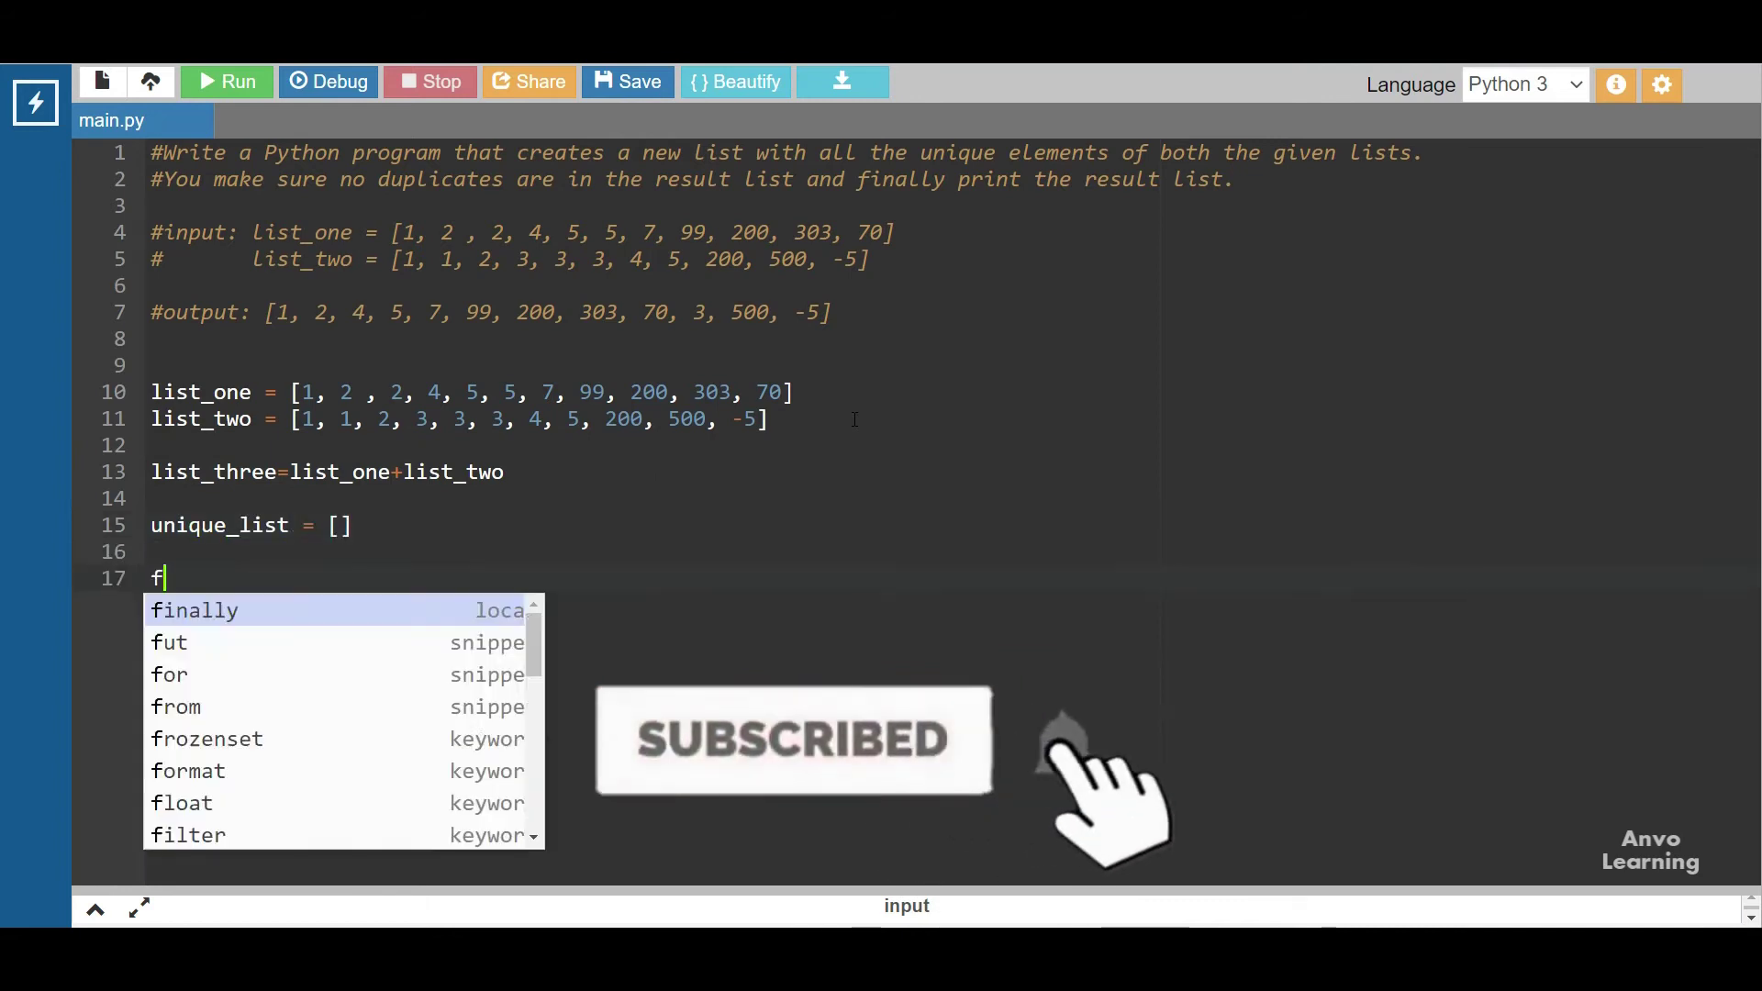
pyautogui.write('or i in list_three:')
# Add the for/if loop appending unseen items, print(unique_list), and run the script
pyautogui.press('Return')
pyautogui.write('not')
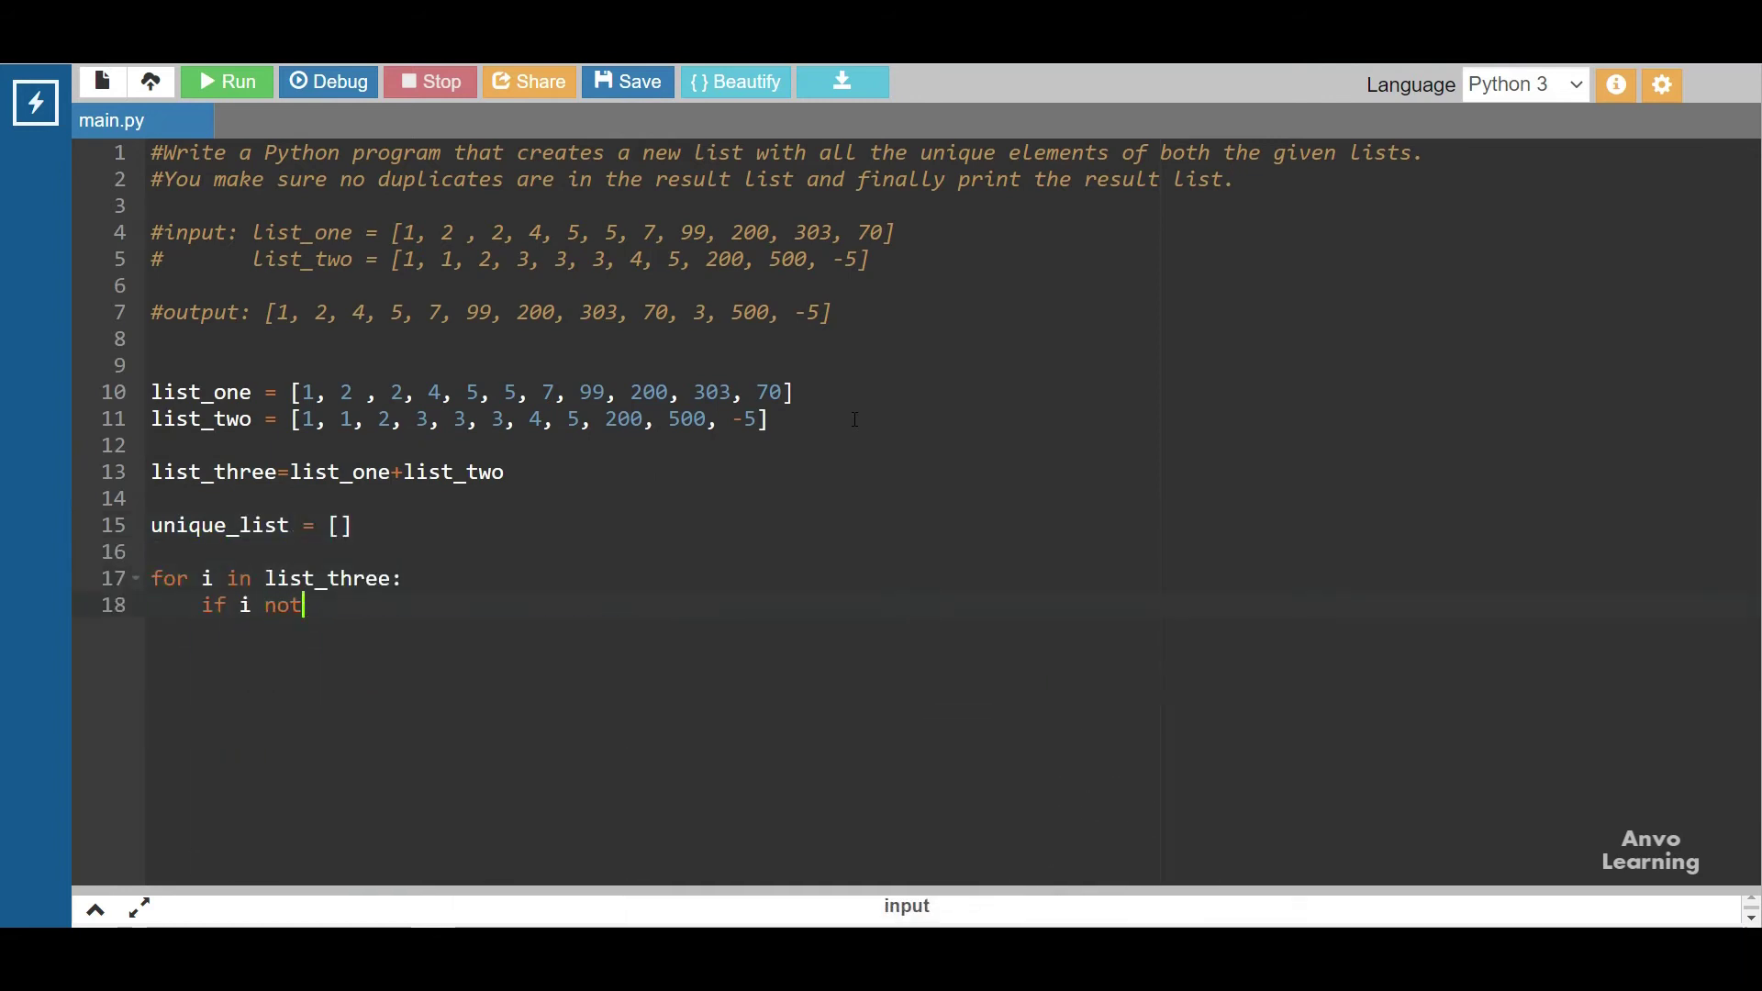
pyautogui.write(' iin liunique_list:')
pyautogui.press('Return')
pyautogui.write('unique_list.append(i')
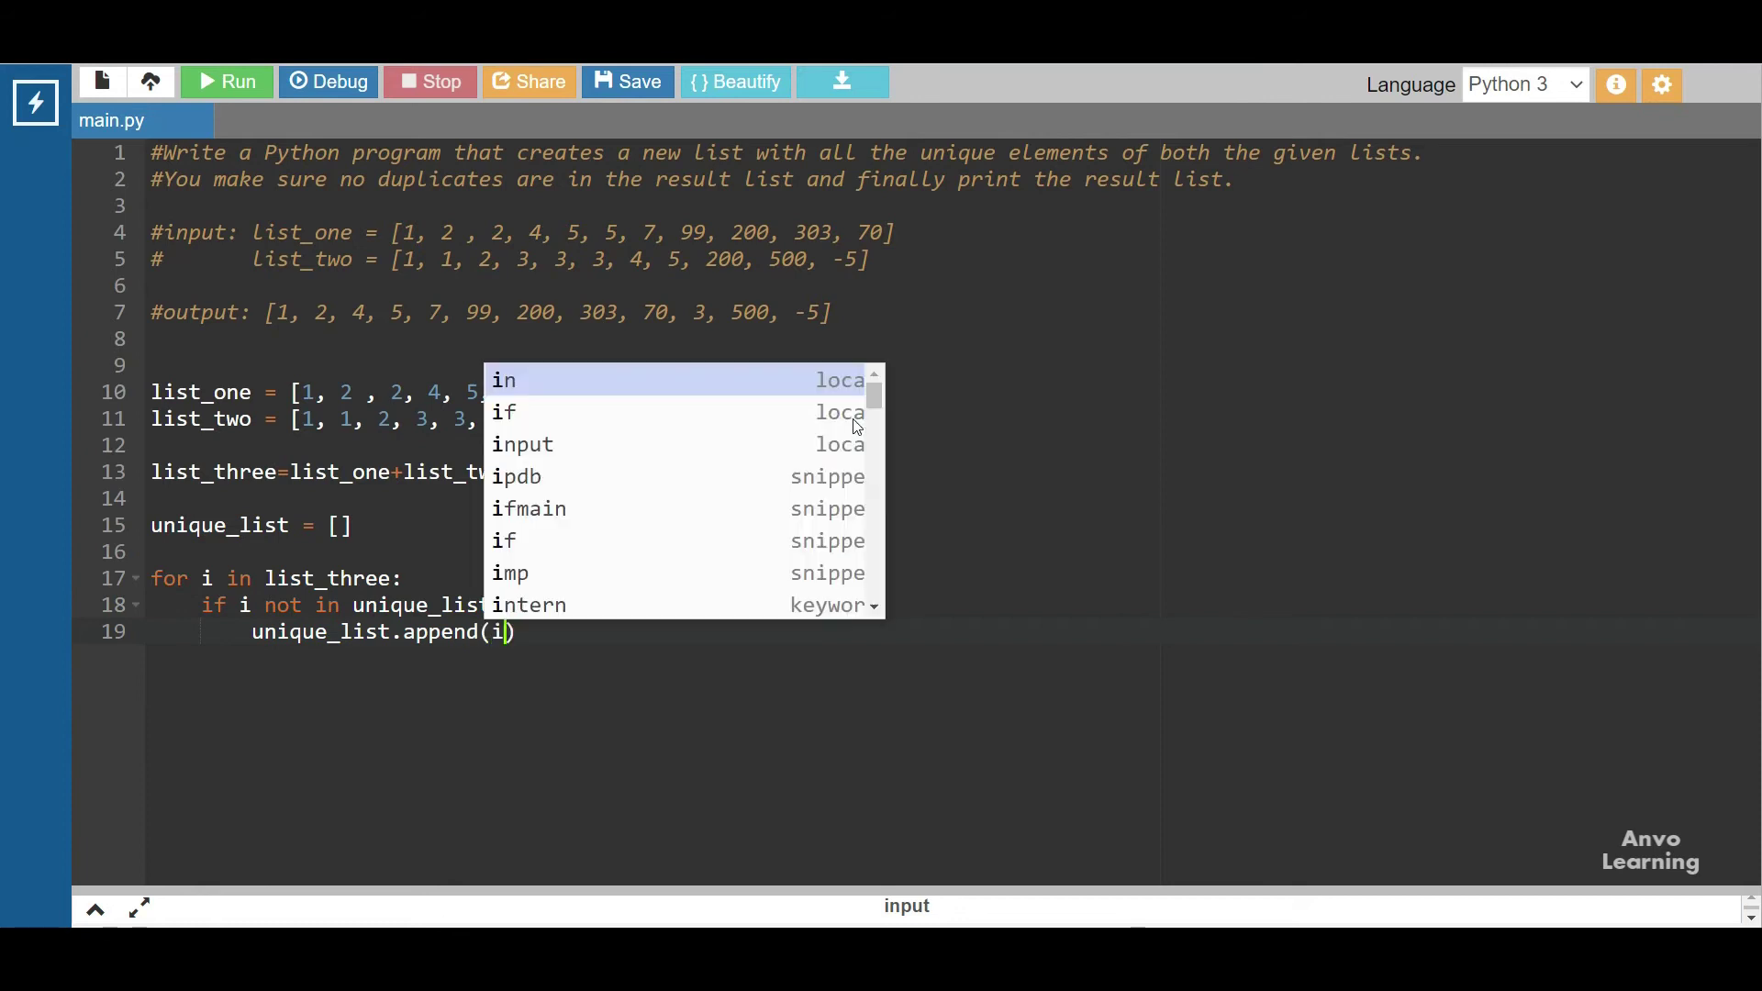
pyautogui.press('Return')
pyautogui.press('Return')
pyautogui.write('print(uni')
pyautogui.press('Tab')
pyautogui.click(226, 81)
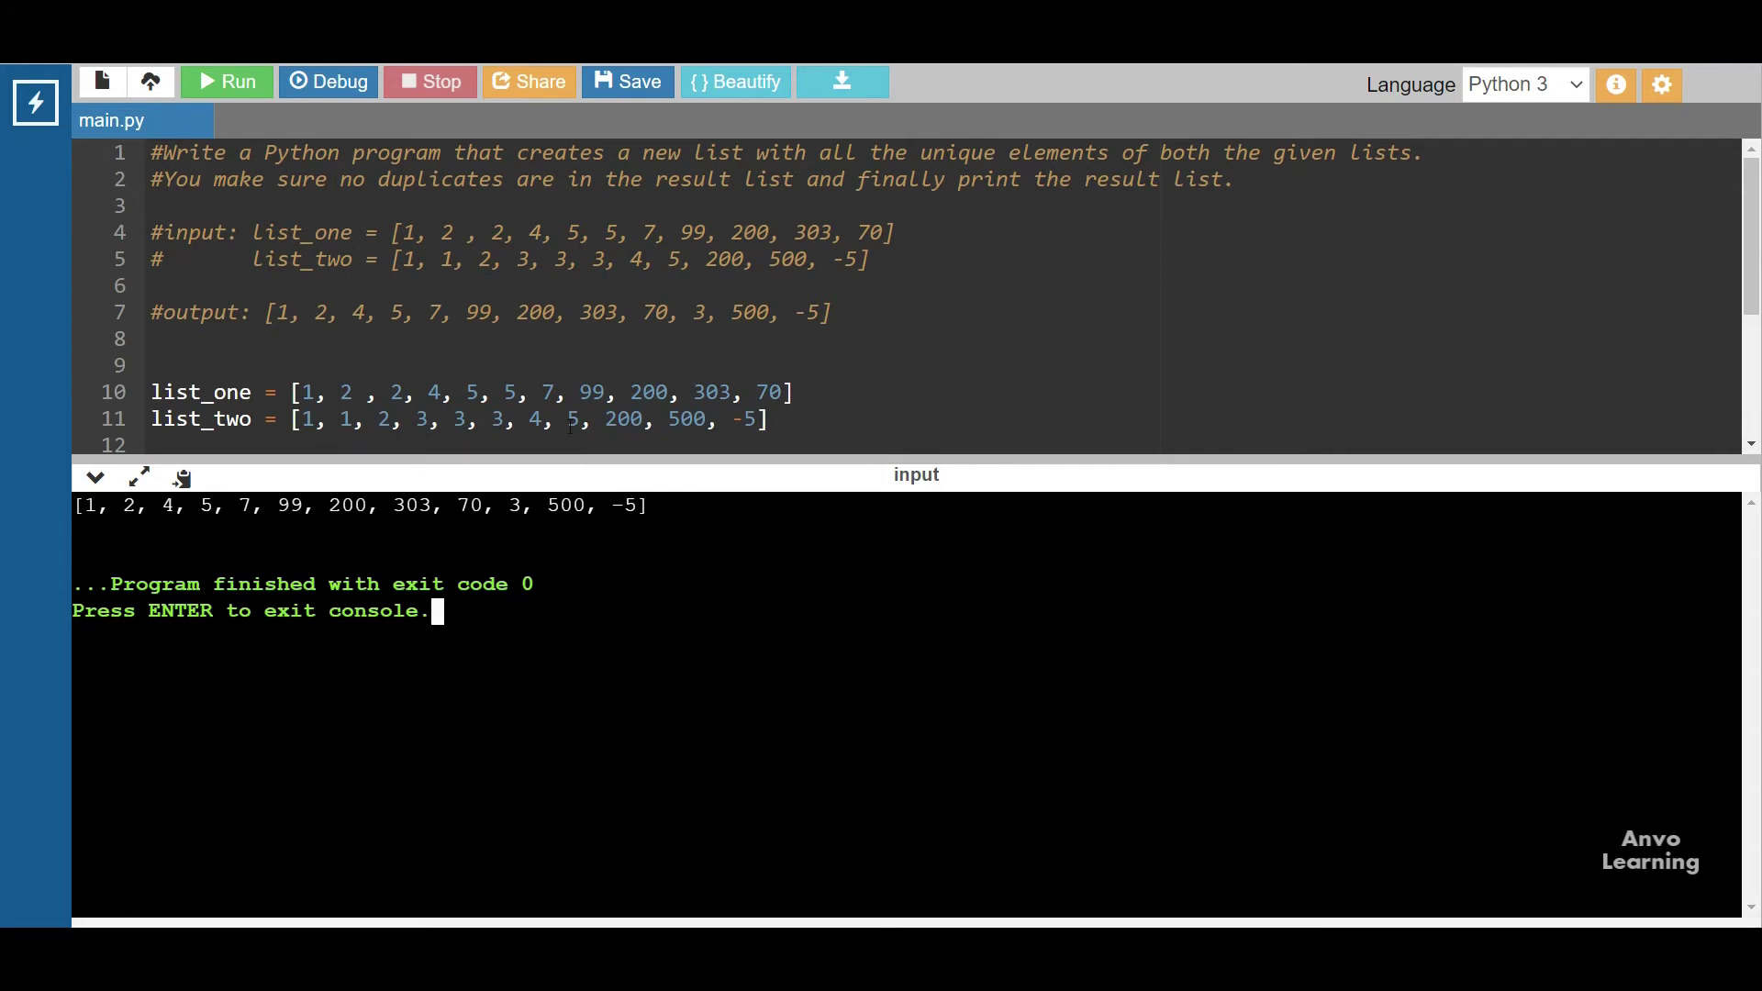
# Drag the editor/console splitter down so code lines 13–21 are visible
pyautogui.moveTo(672, 462); pyautogui.dragTo(672, 820)
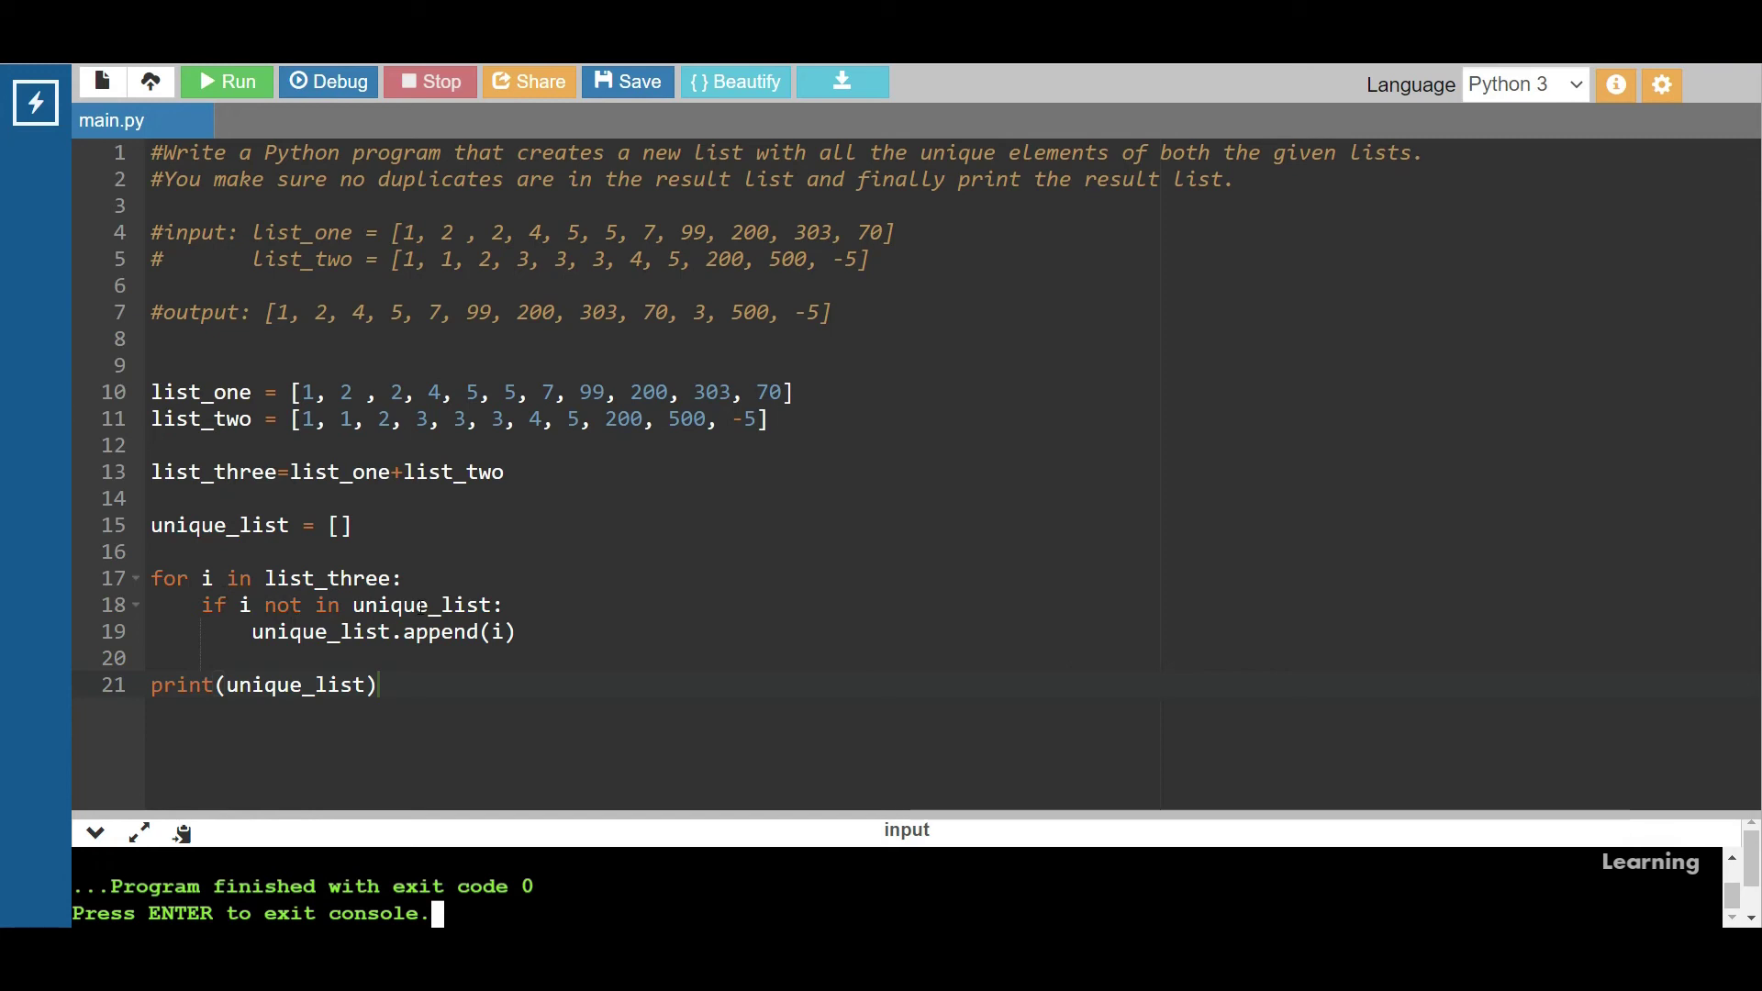
pyautogui.doubleClick(309, 393)
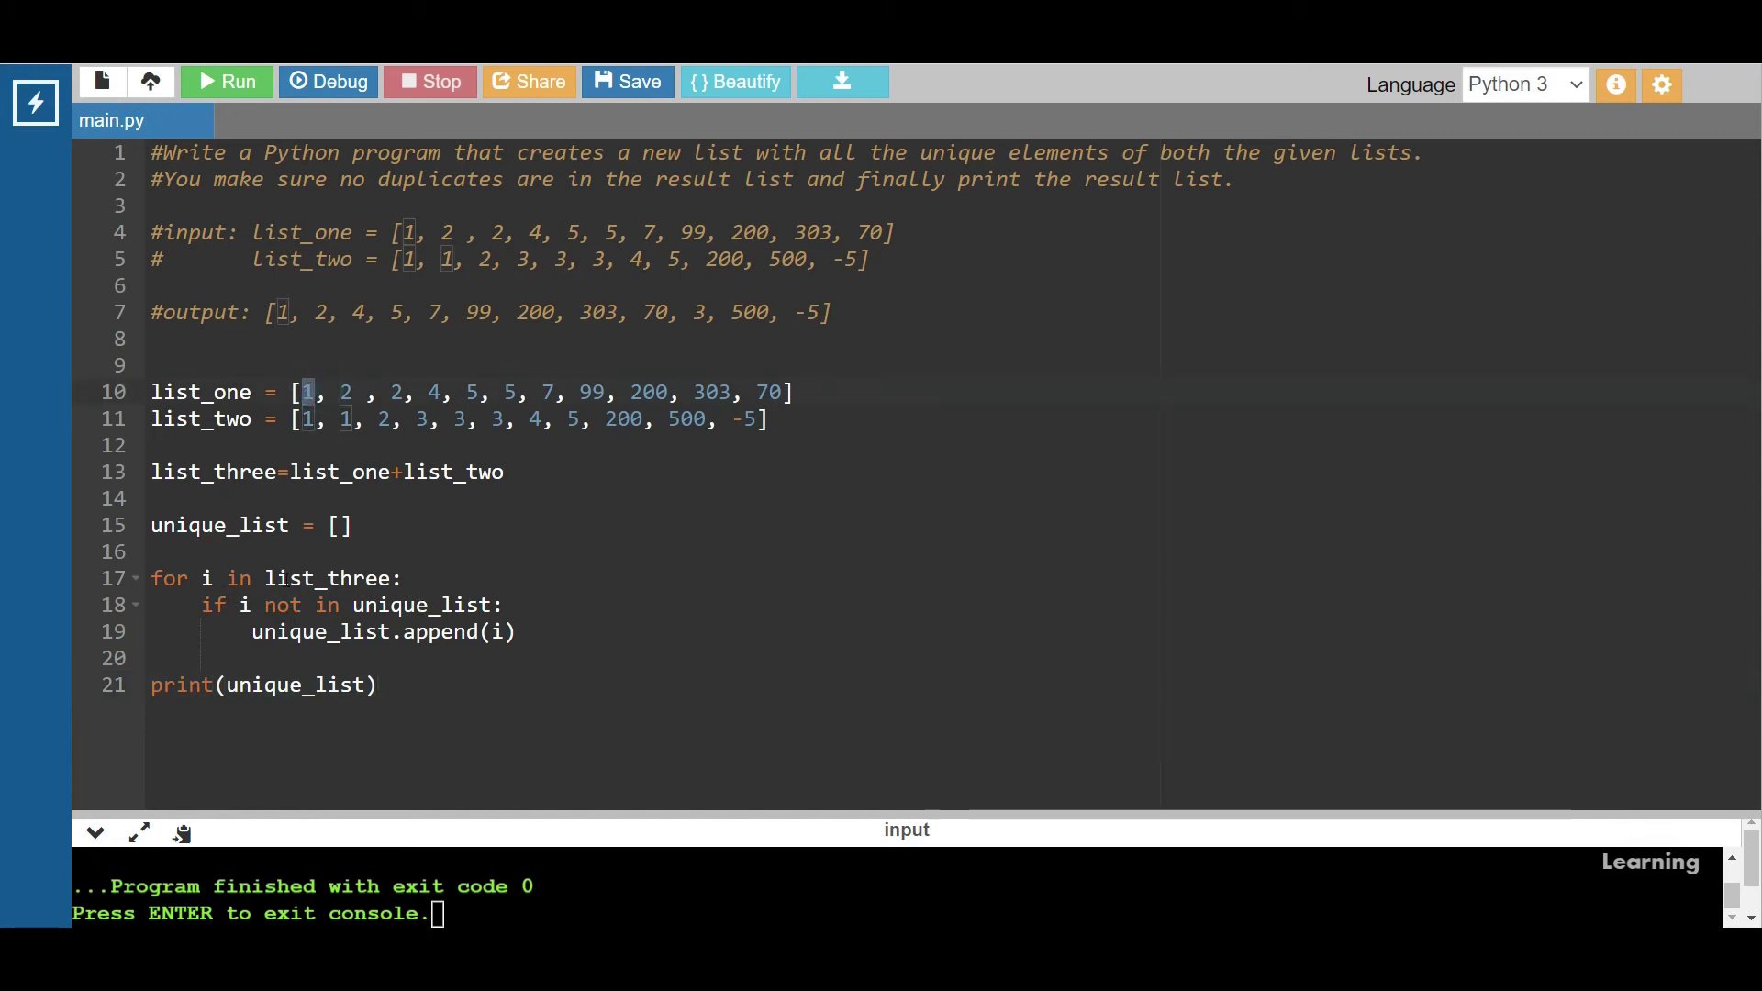
pyautogui.click(255, 472)
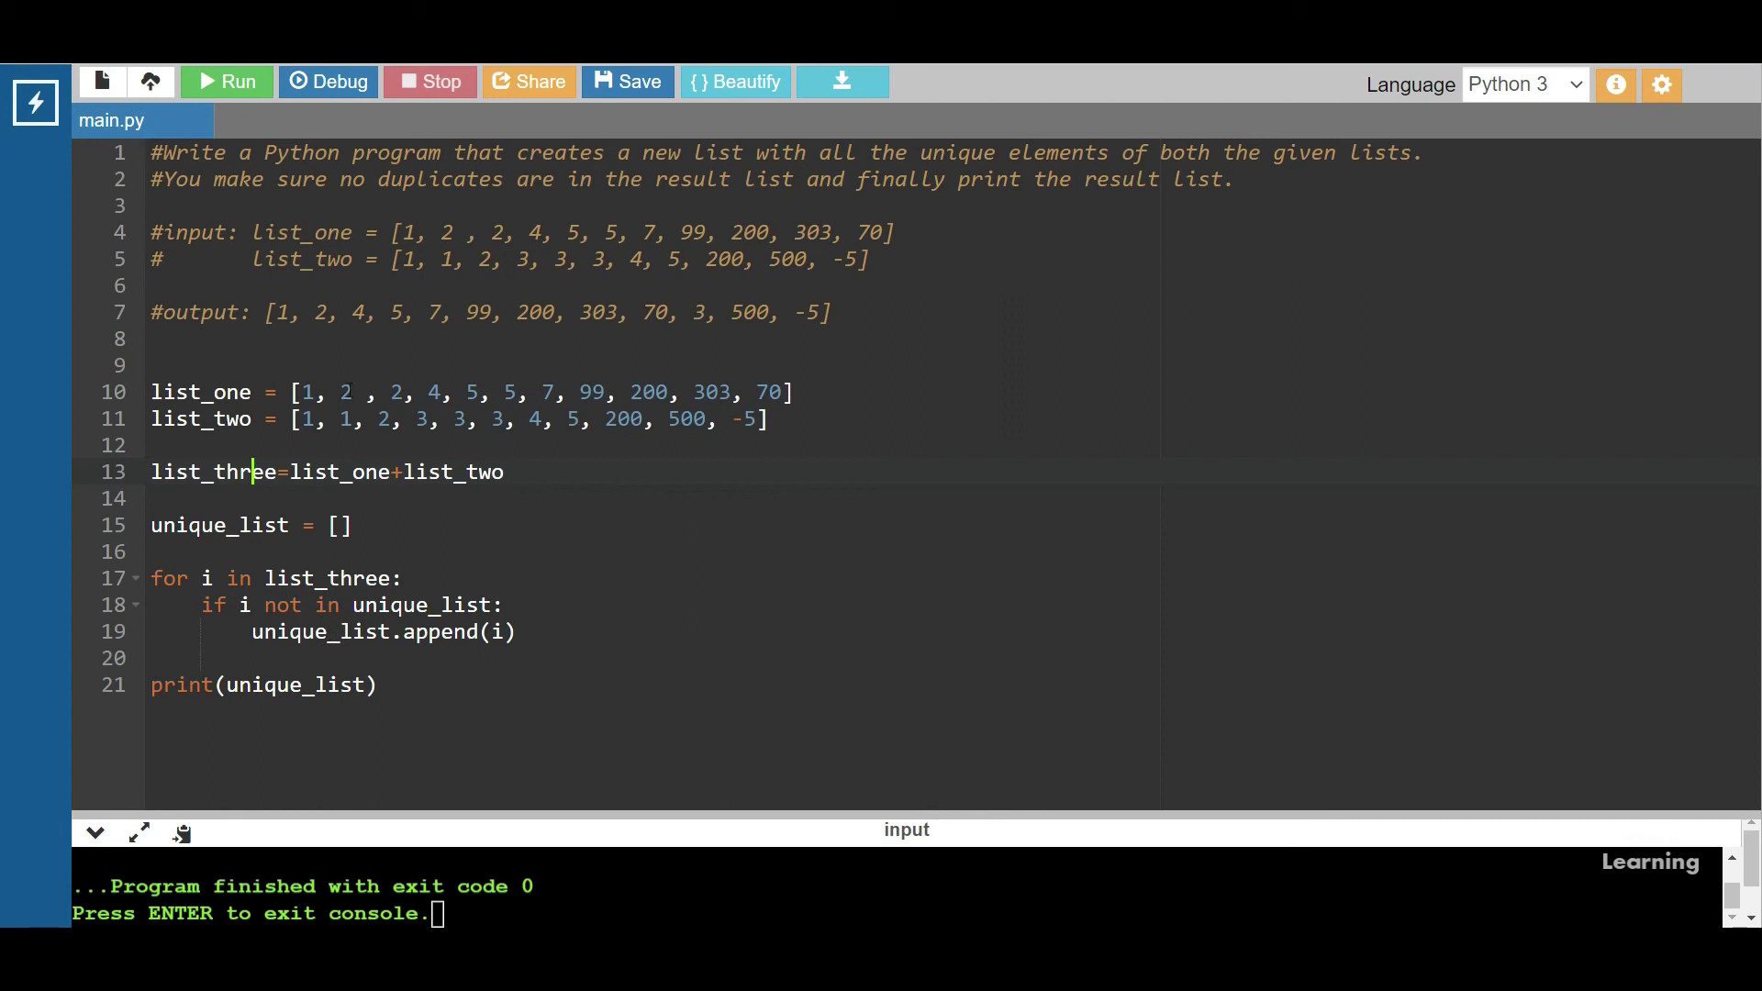
pyautogui.click(354, 393)
pyautogui.click(400, 392)
pyautogui.doubleClick(346, 392)
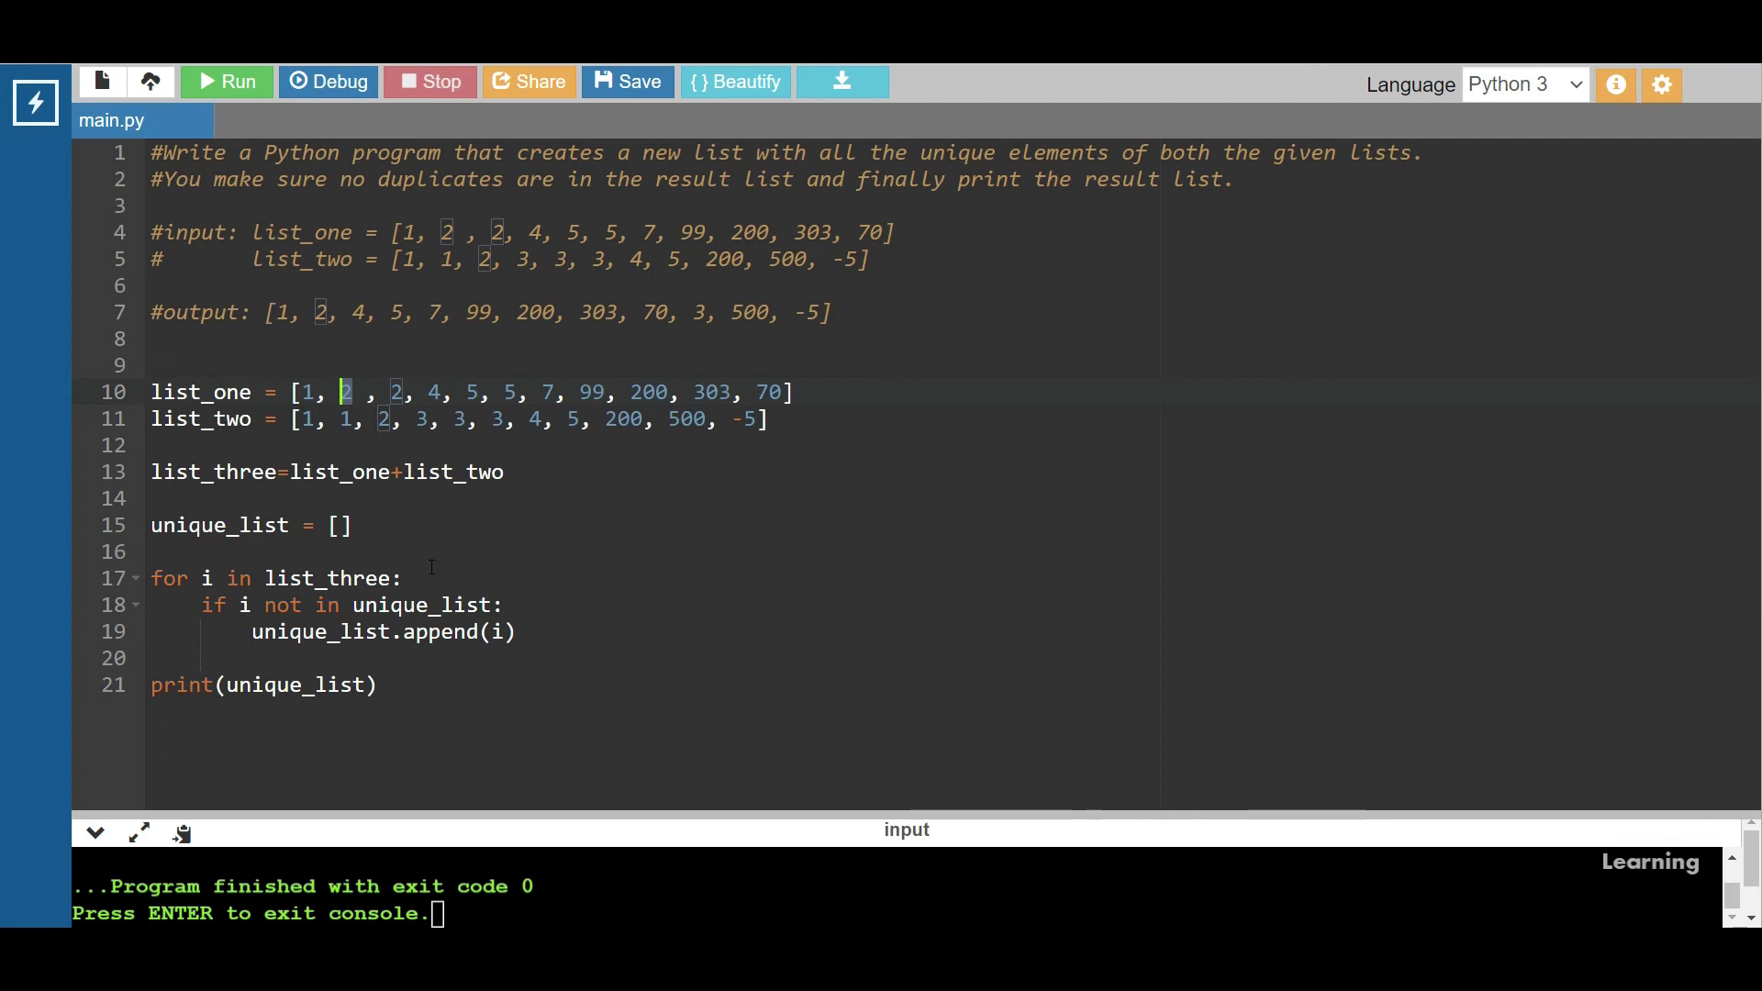
pyautogui.click(396, 399)
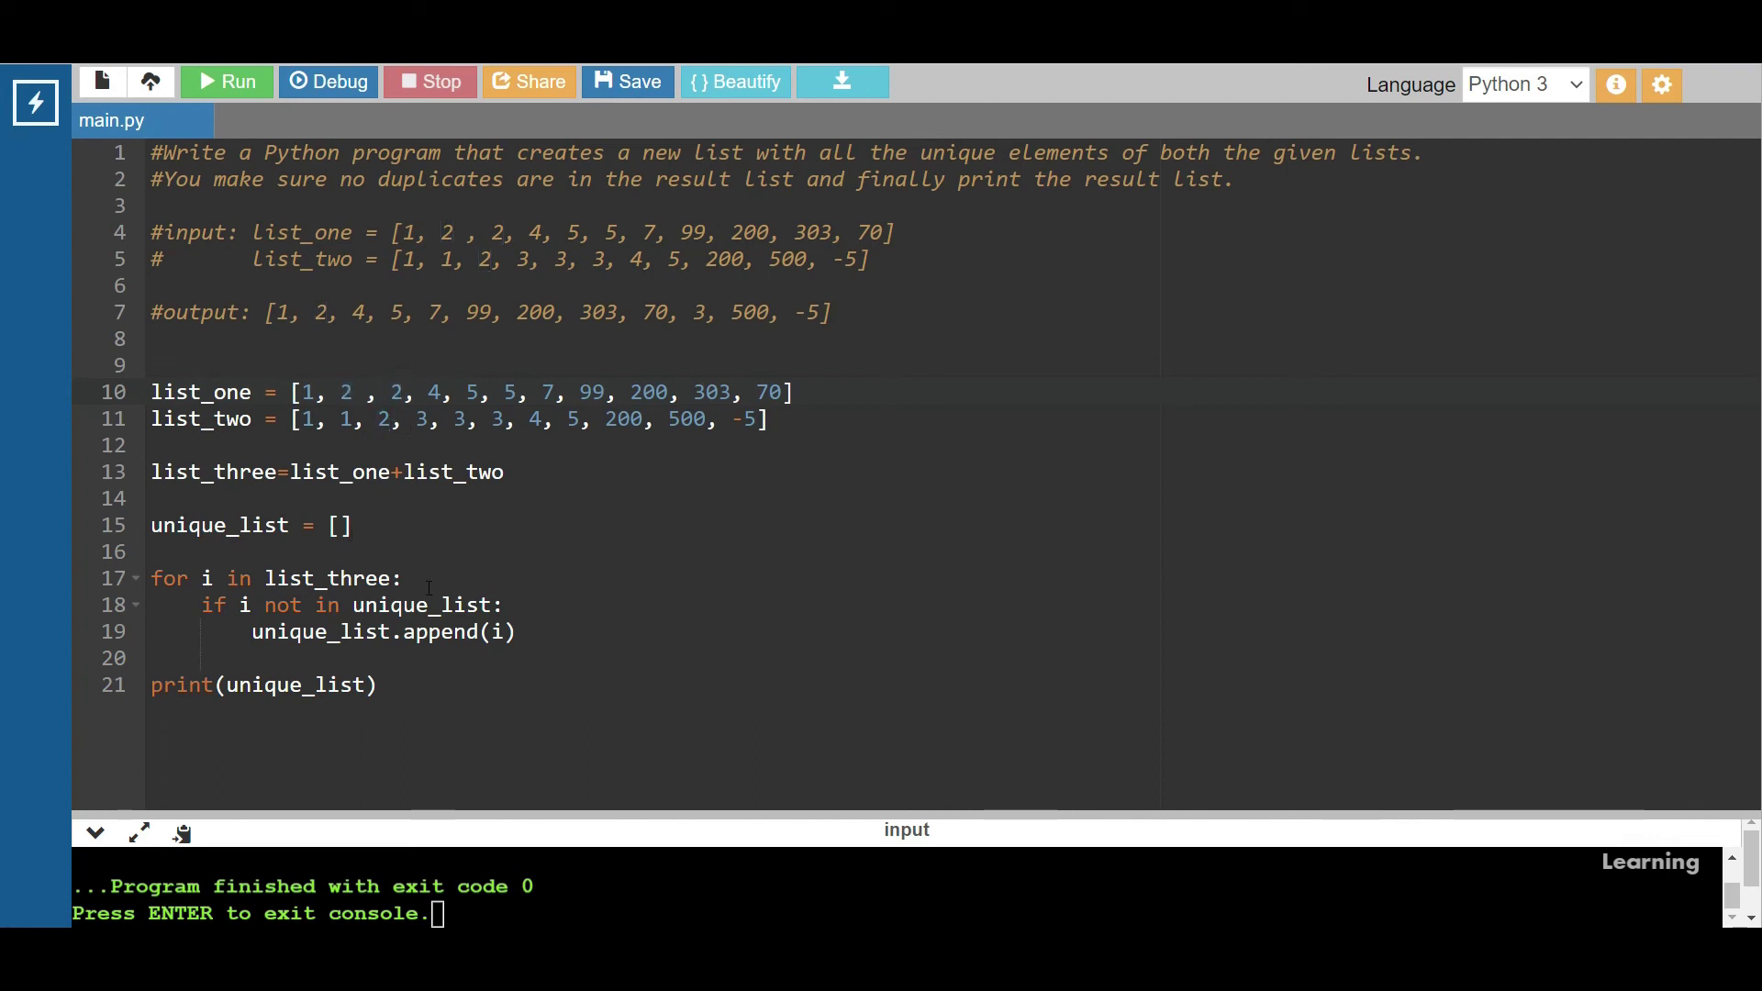
pyautogui.doubleClick(398, 393)
pyautogui.doubleClick(437, 393)
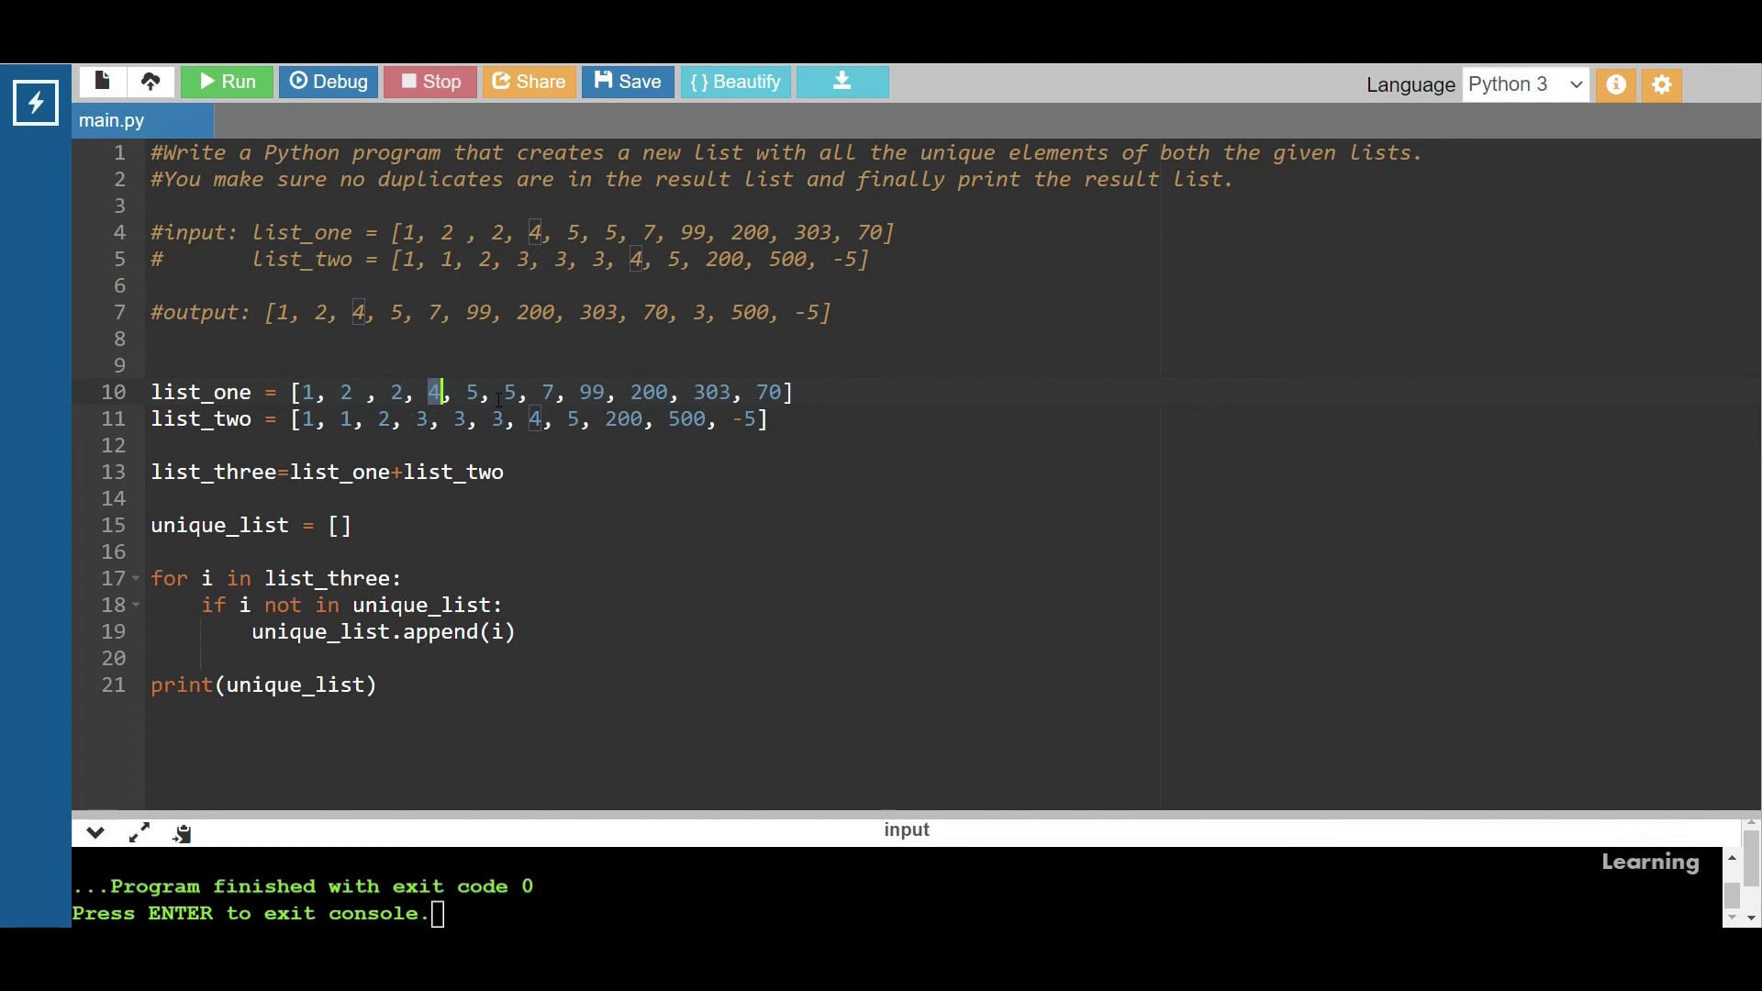
pyautogui.click(397, 631)
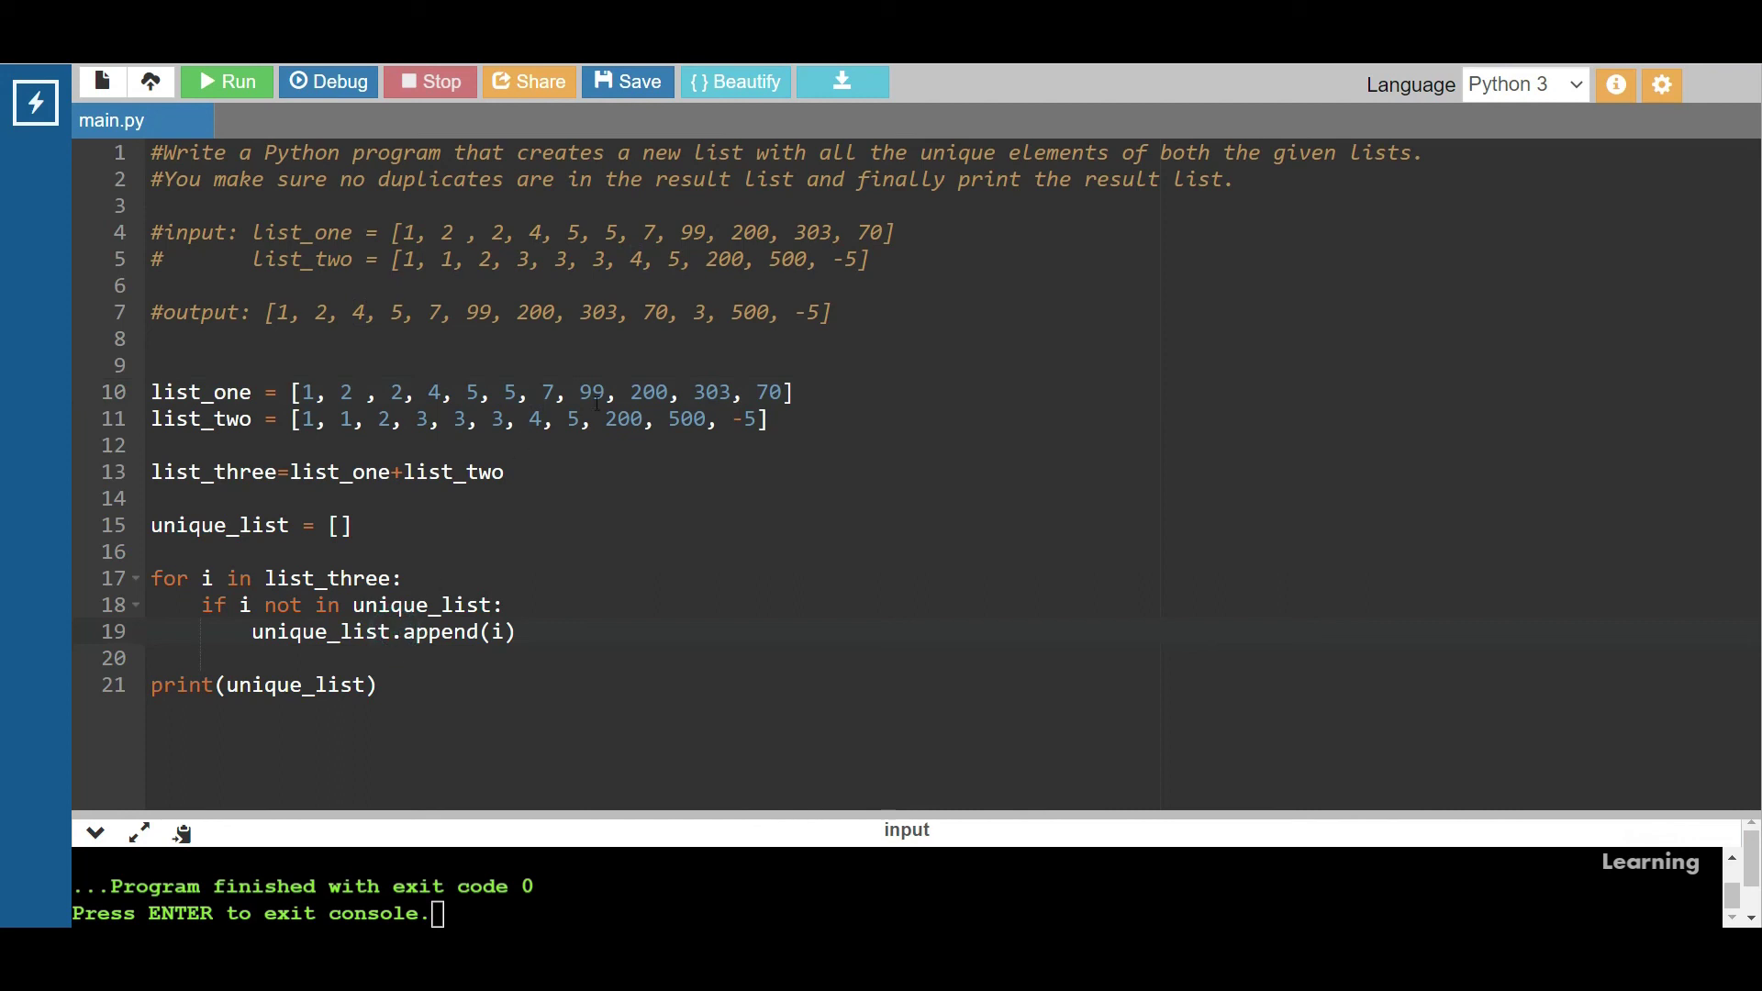